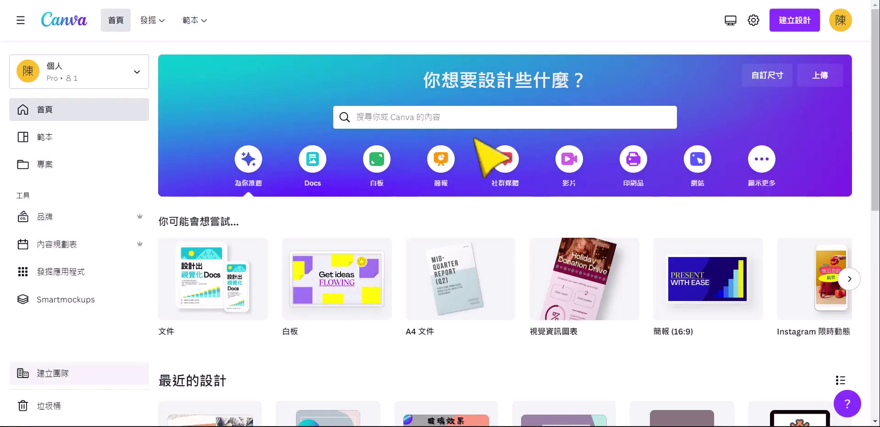
# Find the Blue Colorful Pastel Show and Tell template among 16:9 presentations and customize it
pyautogui.click(475, 122)
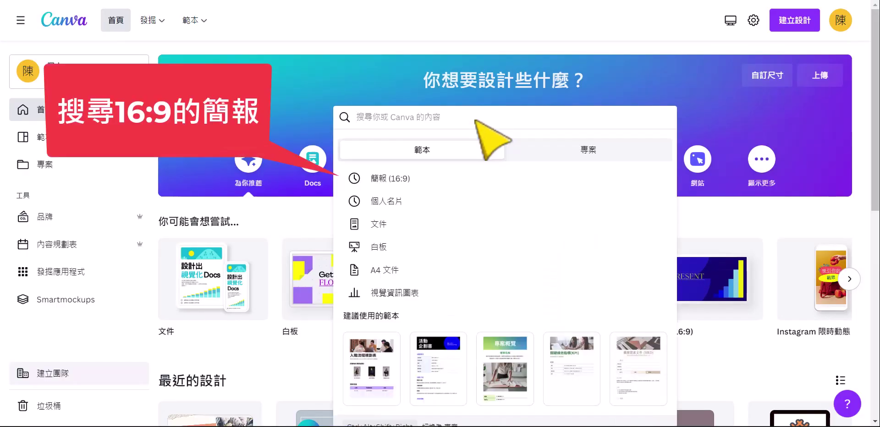
pyautogui.click(482, 178)
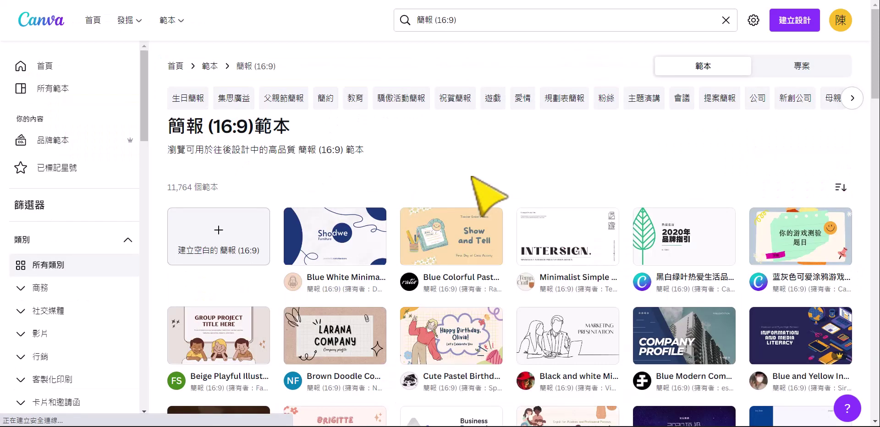
pyautogui.click(473, 239)
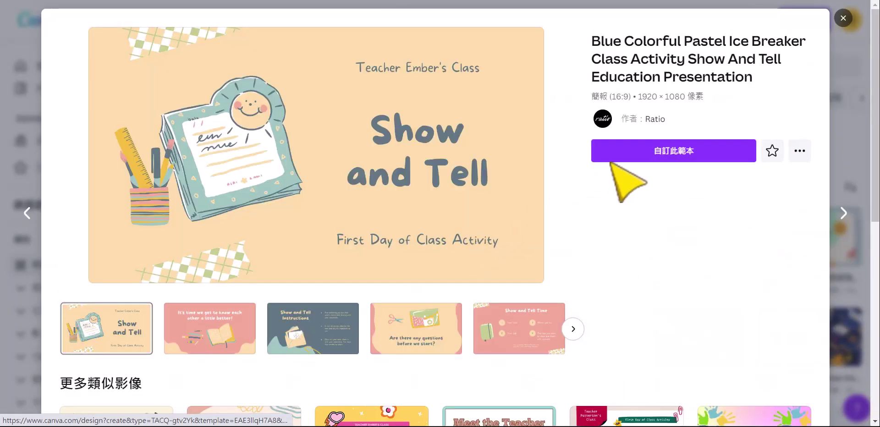
pyautogui.click(632, 151)
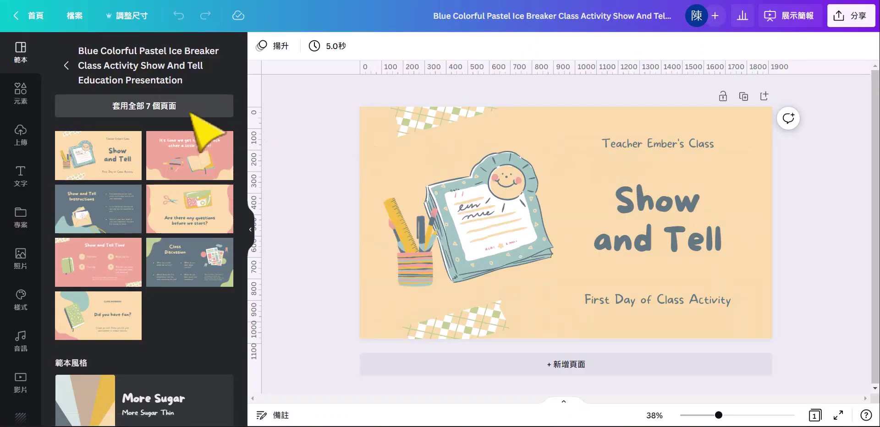
# Apply all 7 template pages and download the design as a Microsoft PowerPoint file
pyautogui.click(195, 113)
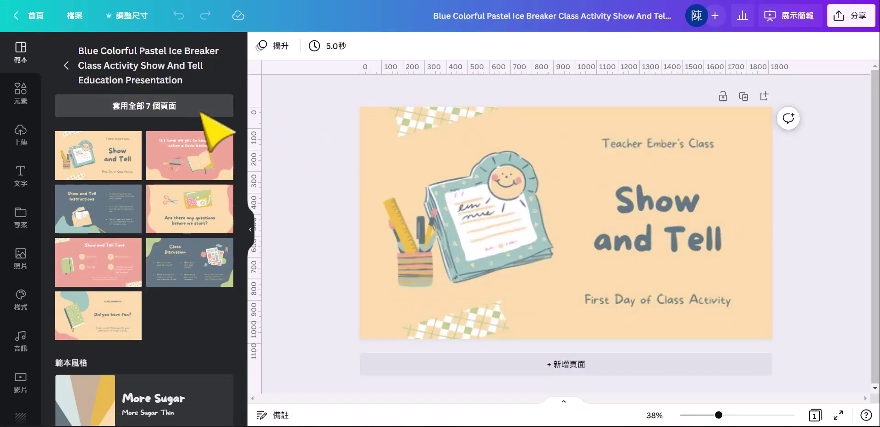
pyautogui.click(851, 15)
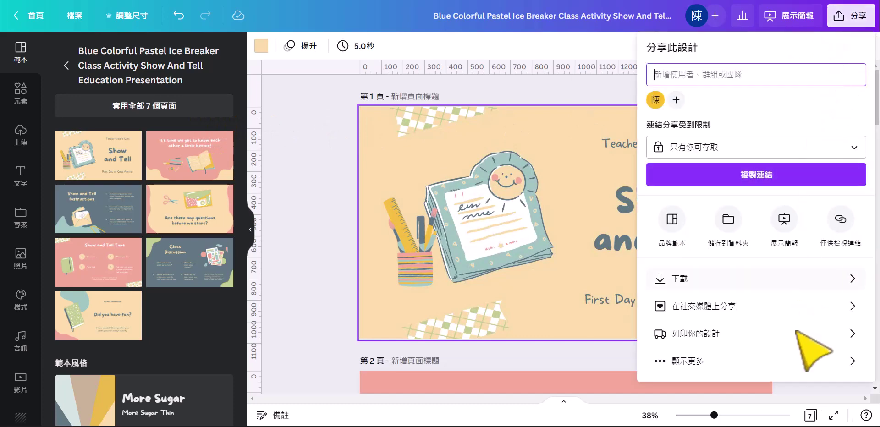
pyautogui.click(797, 363)
pyautogui.scroll(-3, 797, 330)
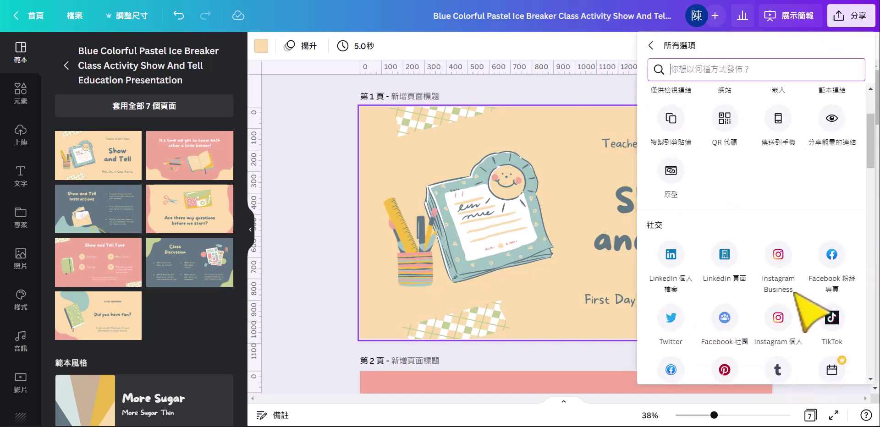
pyautogui.scroll(-3, 795, 293)
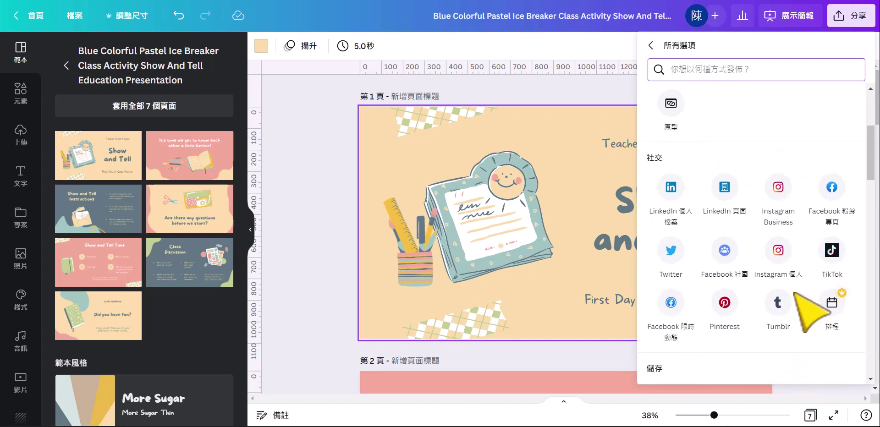
pyautogui.scroll(-3, 795, 292)
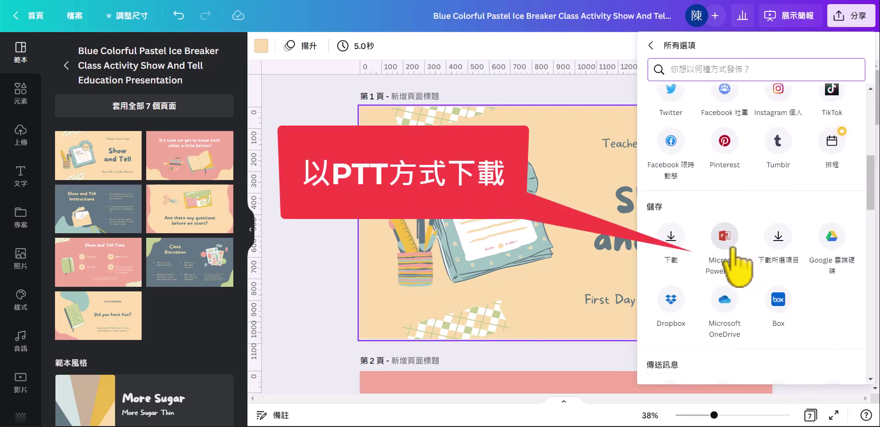
pyautogui.click(733, 250)
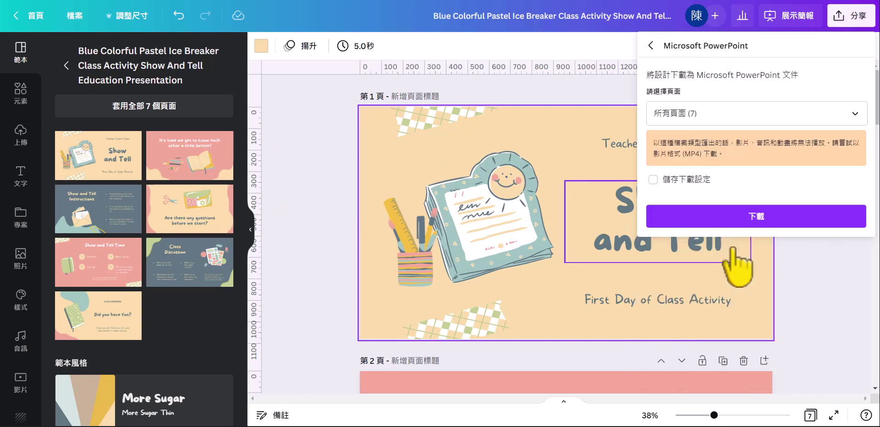
pyautogui.click(743, 220)
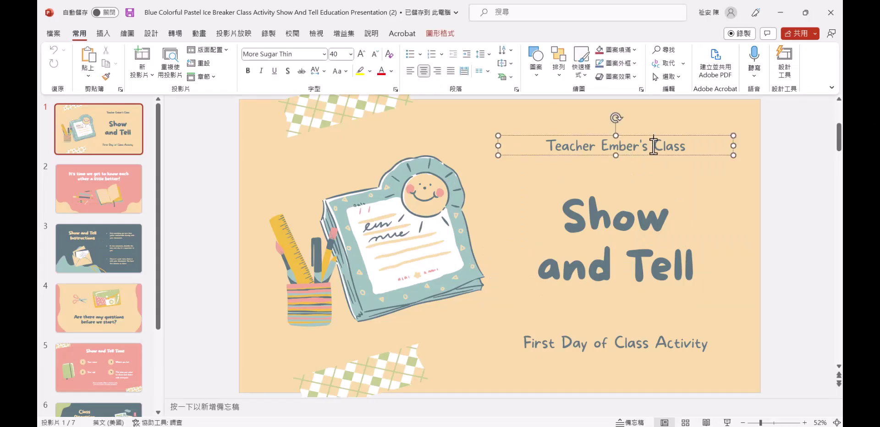
# Replace the name in the first slide's top heading so it reads 'CANVA Class'
pyautogui.moveTo(654, 146); pyautogui.dragTo(556, 140)
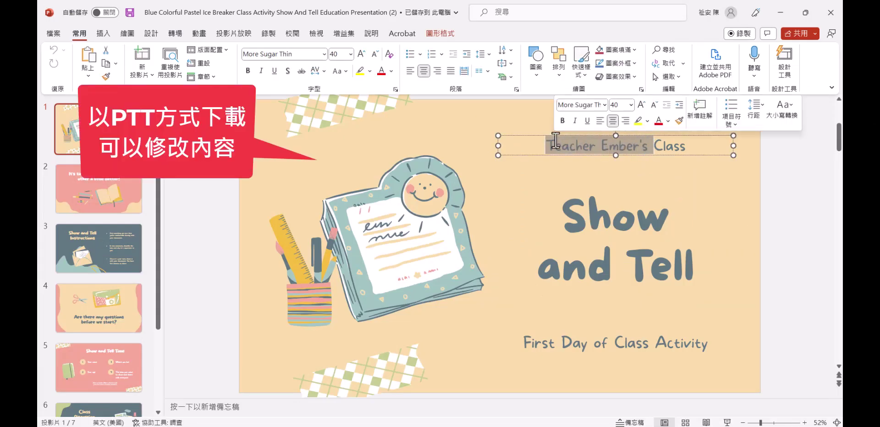
pyautogui.press('BackSpace')
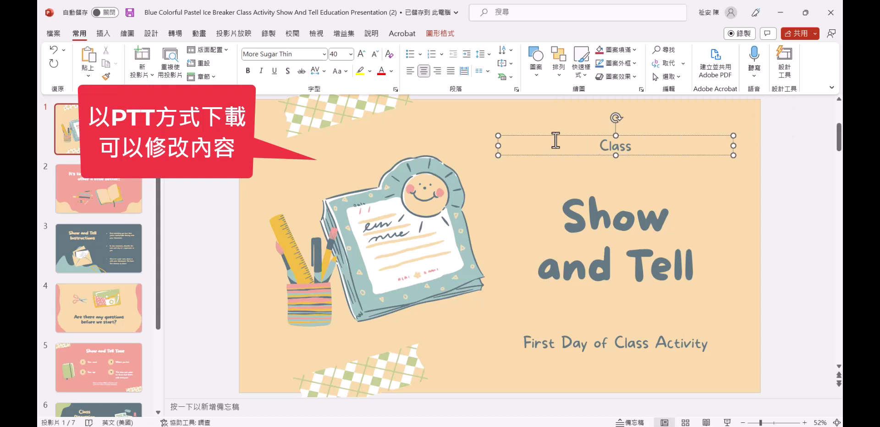
pyautogui.write('CA')
pyautogui.write('N')
pyautogui.write('V')
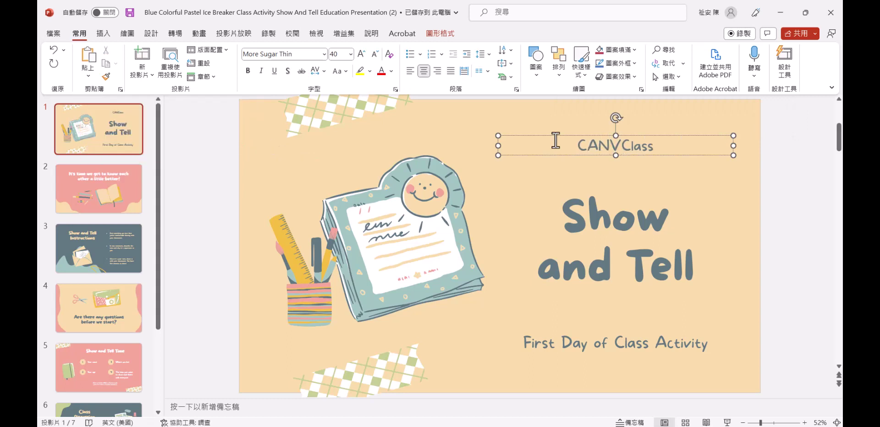
pyautogui.write('A')
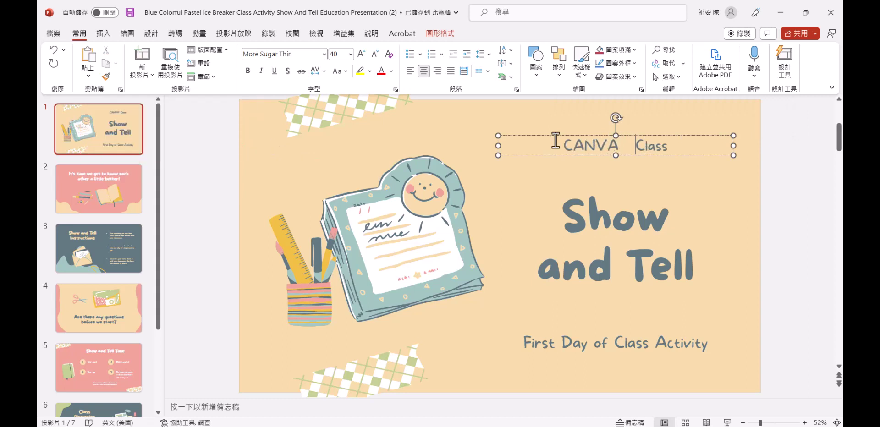
# Cut the top and bottom checkered decorations off the first slide
pyautogui.rightClick(359, 108)
pyautogui.click(360, 133)
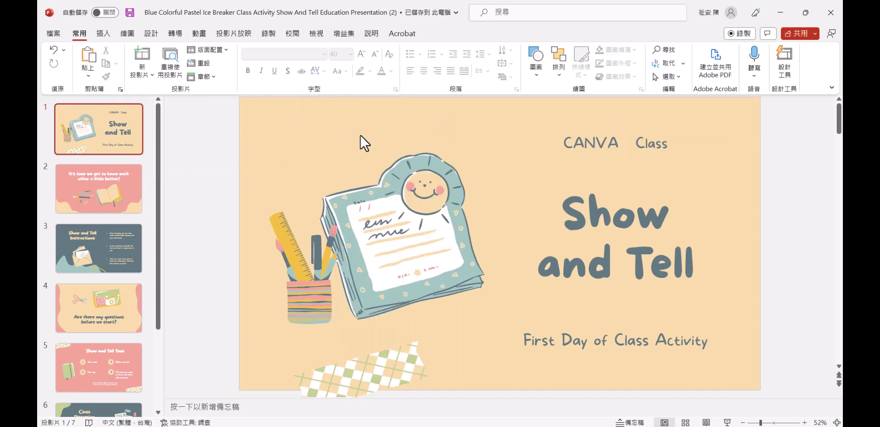
pyautogui.click(392, 375)
pyautogui.rightClick(392, 375)
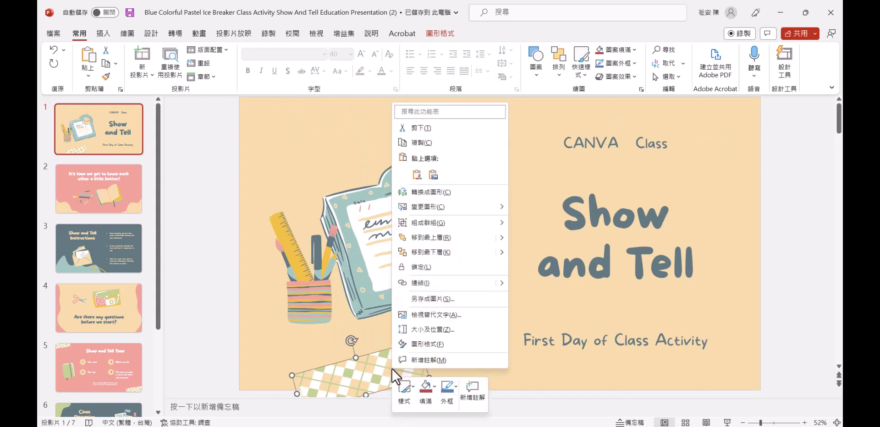
pyautogui.click(424, 129)
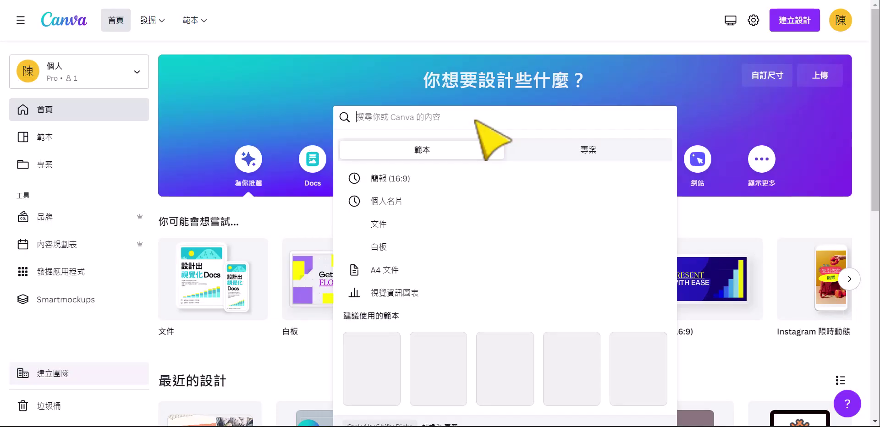
# Reopen the Blue Colorful Pastel Show and Tell template from the 16:9 presentation search as a new design
pyautogui.click(472, 177)
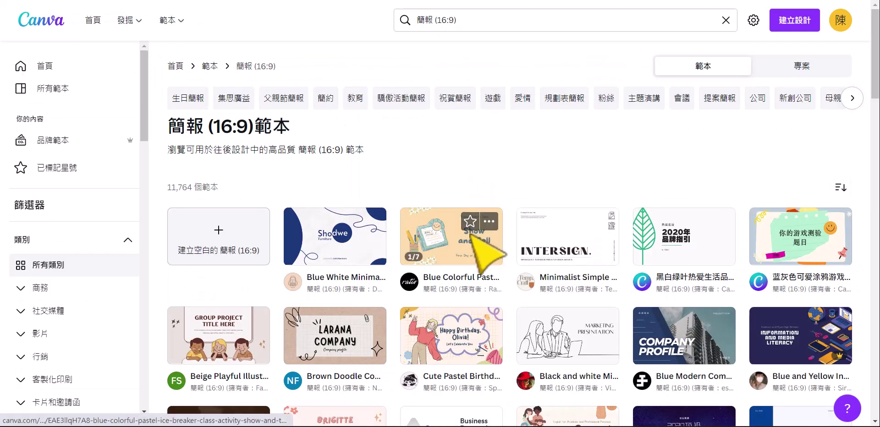
pyautogui.click(473, 227)
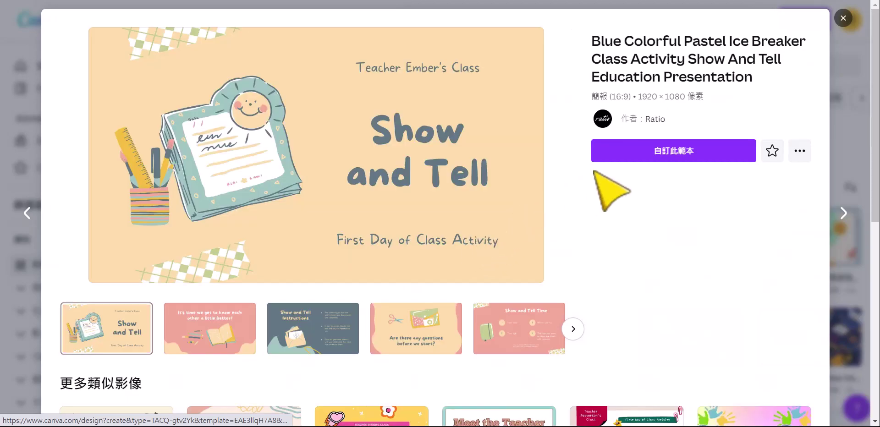
pyautogui.click(600, 158)
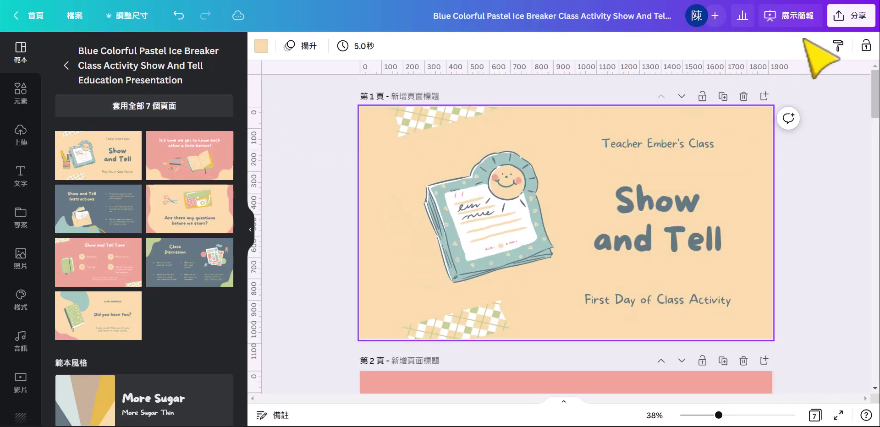
# Download all 7 pages as PNG images from Canva's Download panel
pyautogui.click(848, 24)
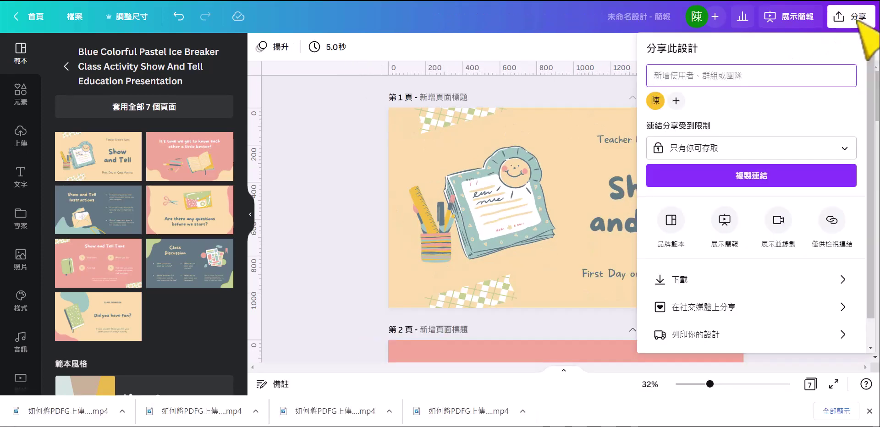
pyautogui.click(717, 278)
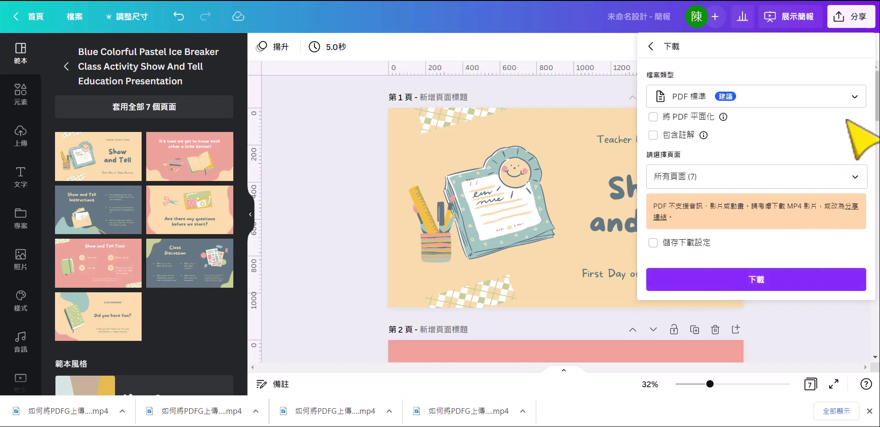
pyautogui.click(854, 97)
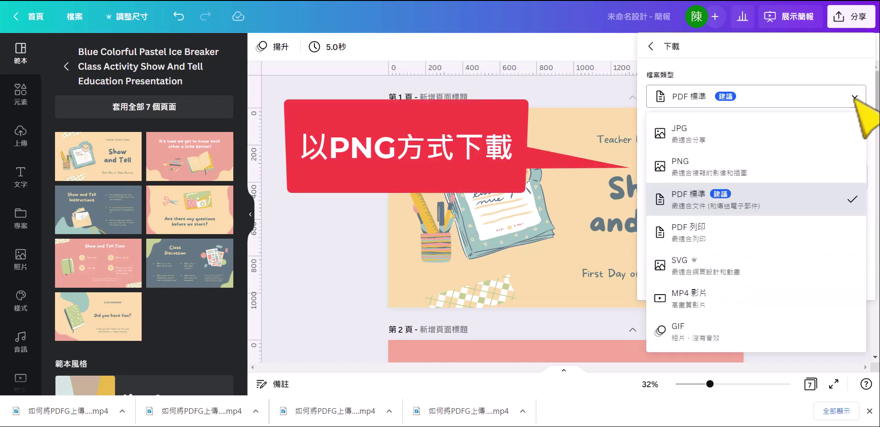
pyautogui.click(799, 170)
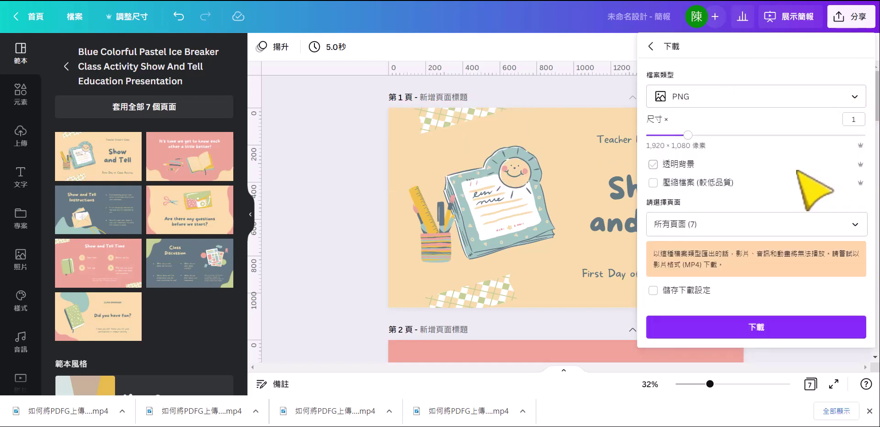
pyautogui.click(798, 328)
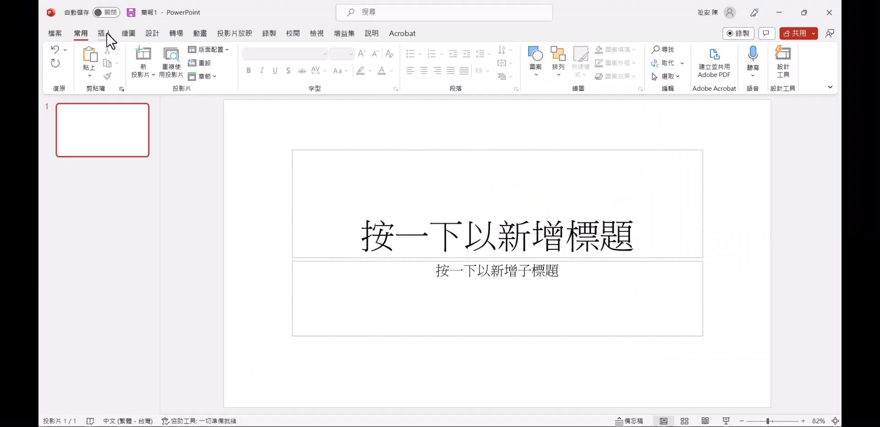
# Insert image 1, the Show and Tell title page, from this device onto slide 1
pyautogui.click(104, 33)
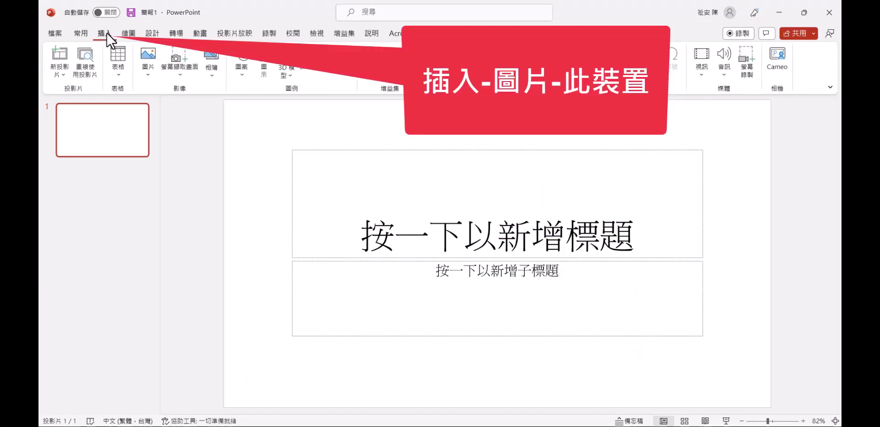
pyautogui.click(145, 64)
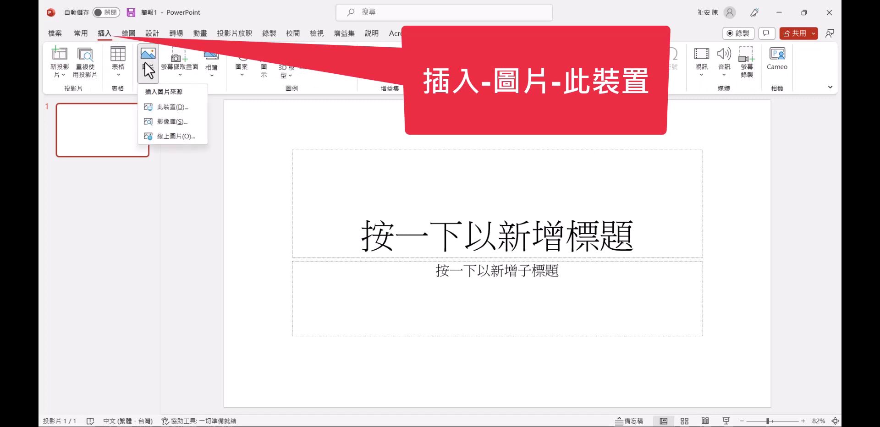
pyautogui.click(166, 107)
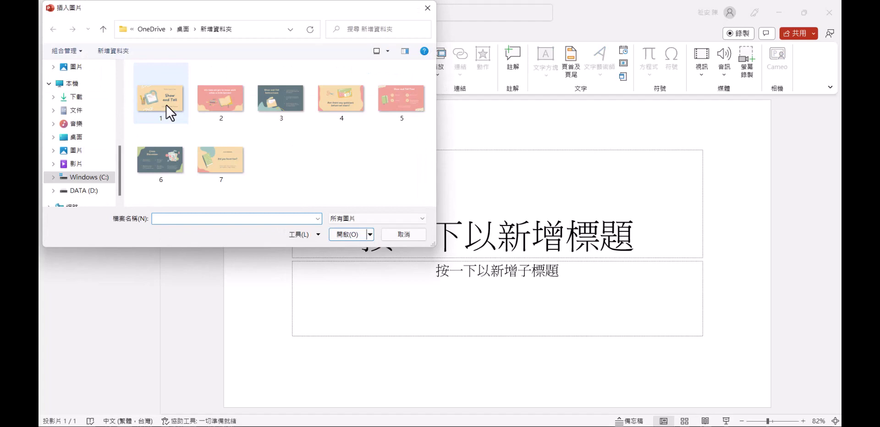
pyautogui.click(167, 107)
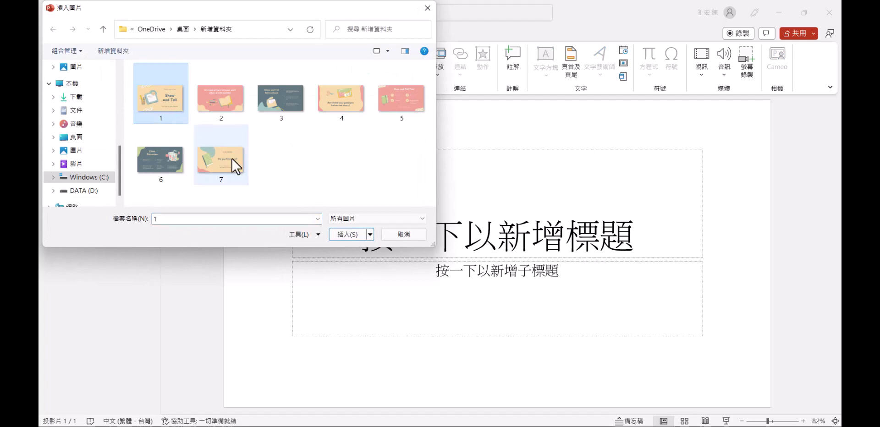
pyautogui.click(343, 232)
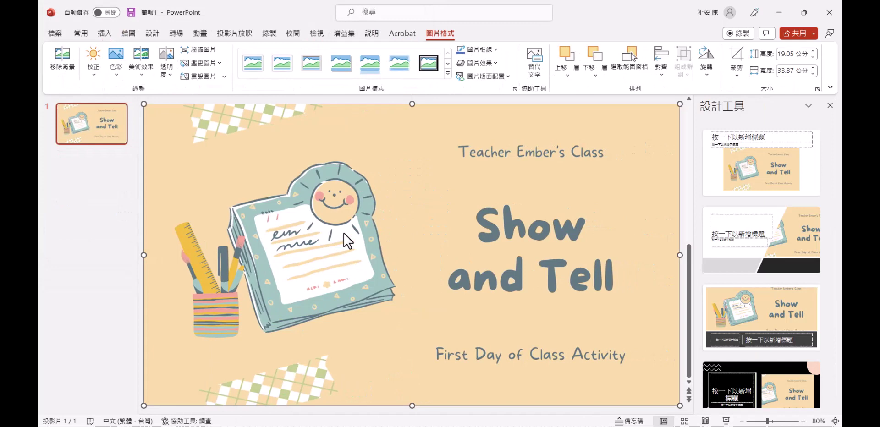
# Add a new slide 2 and insert image 2 from this device
pyautogui.rightClick(116, 139)
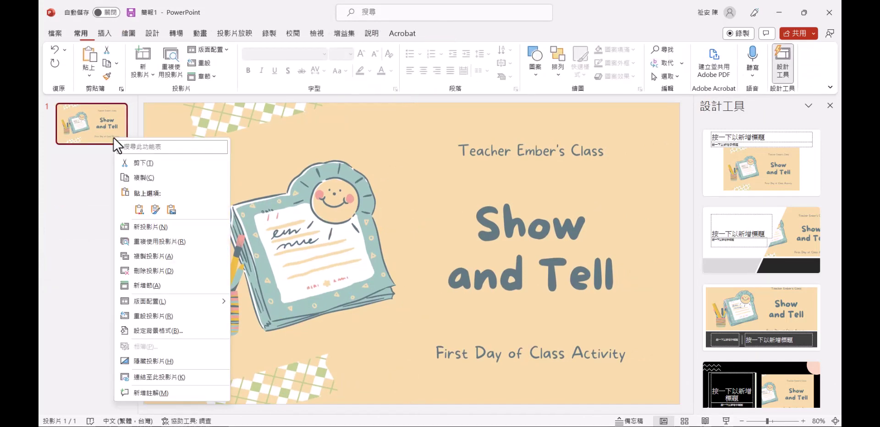
pyautogui.click(153, 223)
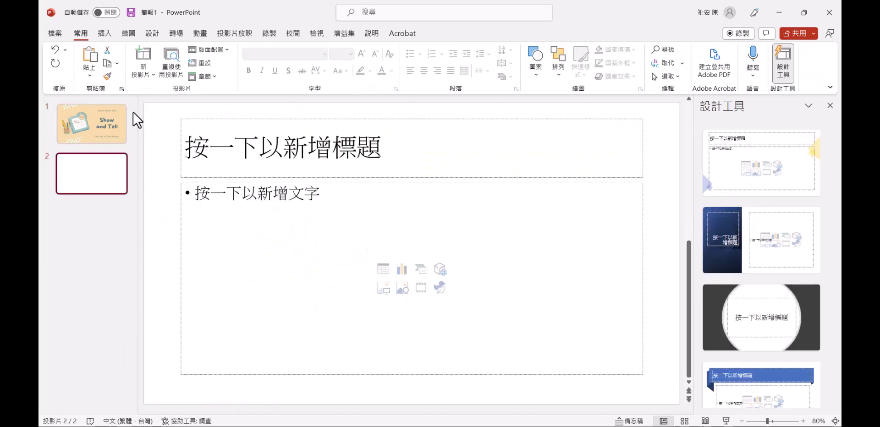
pyautogui.click(110, 34)
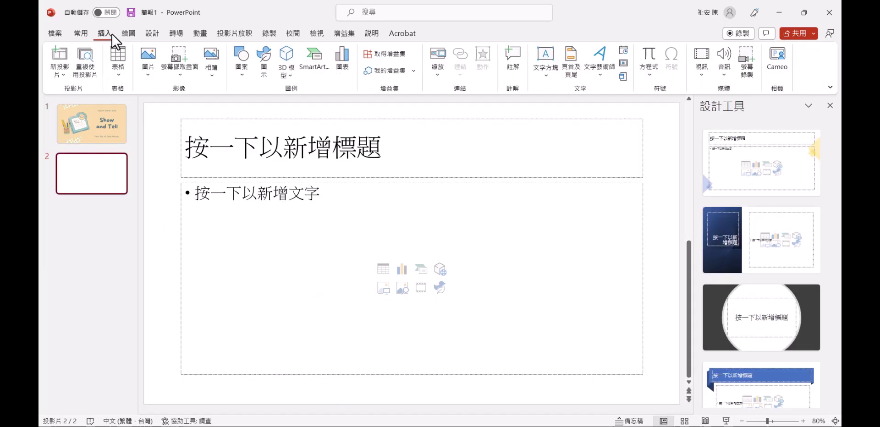
pyautogui.click(148, 64)
pyautogui.click(169, 109)
pyautogui.click(218, 104)
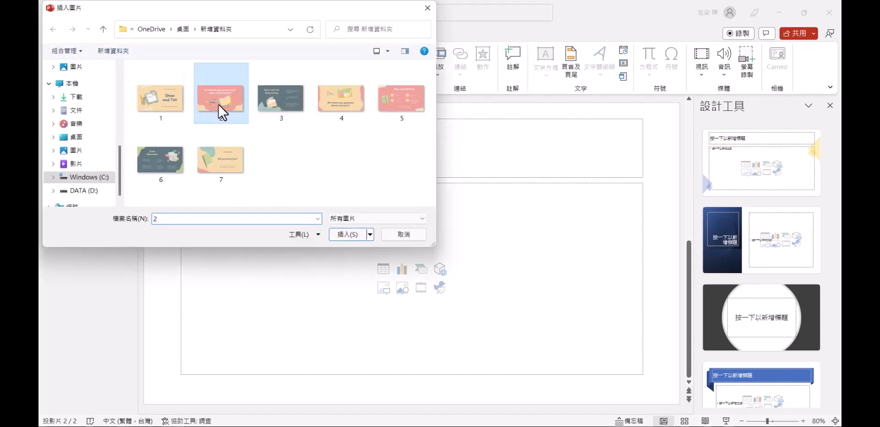
pyautogui.click(339, 235)
# Move and stretch image 2 so it covers the whole of slide 2
pyautogui.moveTo(242, 183); pyautogui.dragTo(145, 128)
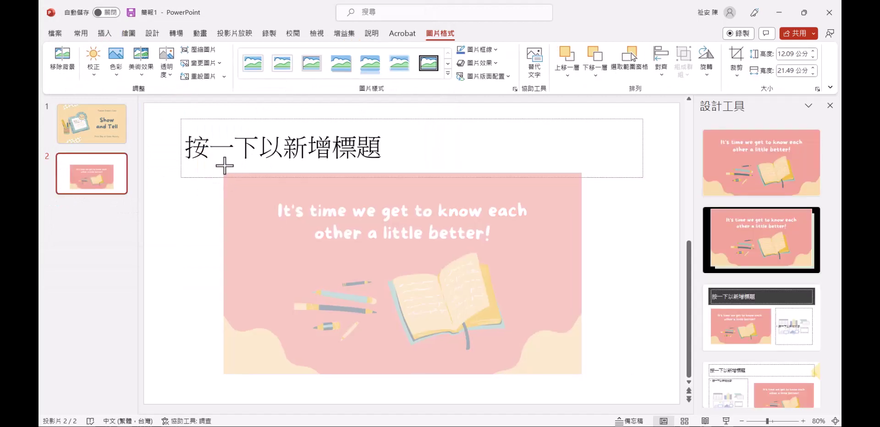
pyautogui.moveTo(219, 180); pyautogui.dragTo(220, 159)
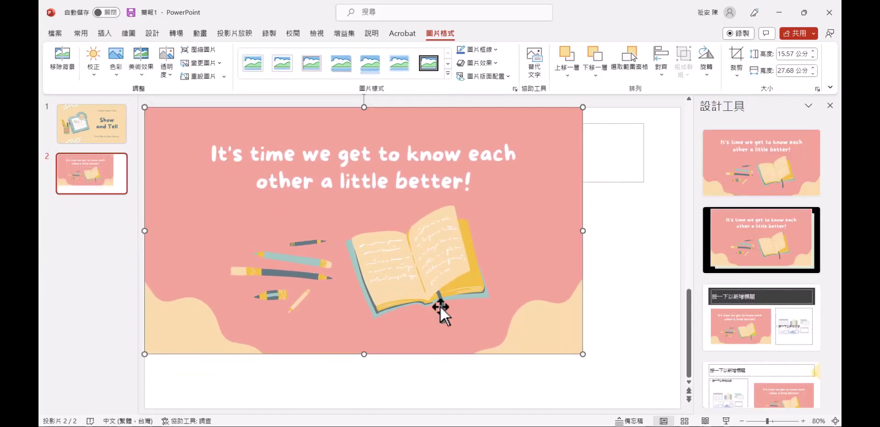
pyautogui.moveTo(583, 354); pyautogui.dragTo(652, 403)
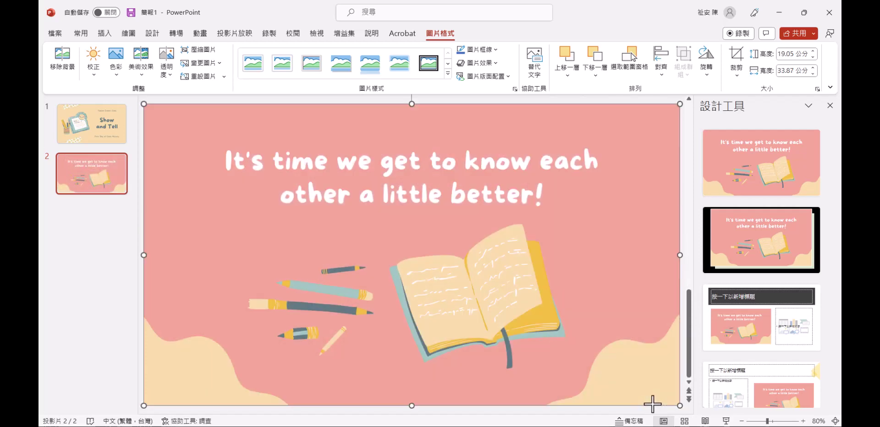
pyautogui.click(114, 194)
# Add slide 3 and insert image 3, the Show and Tell Instructions page
pyautogui.rightClick(113, 188)
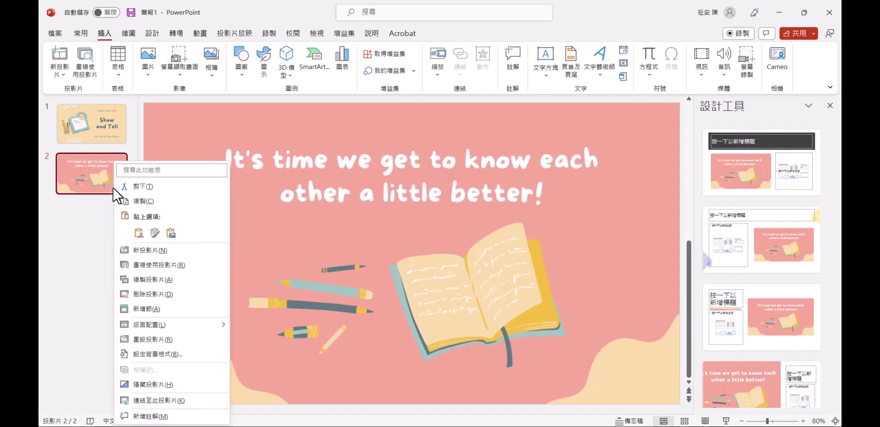
pyautogui.click(145, 250)
pyautogui.click(146, 69)
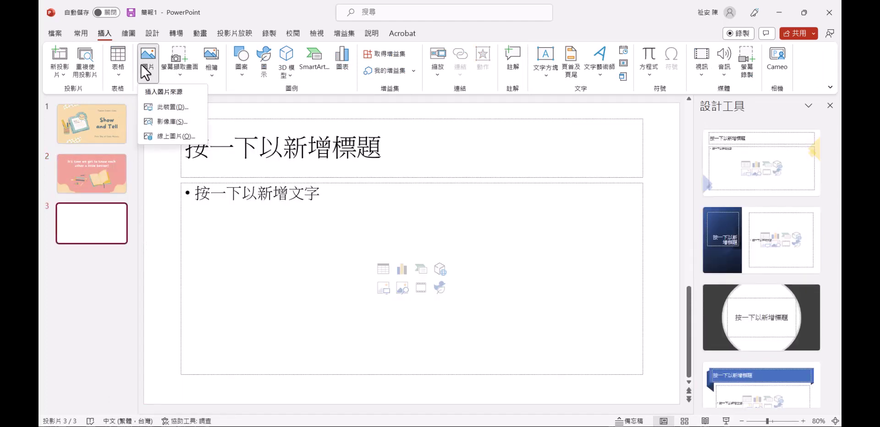
pyautogui.click(172, 107)
pyautogui.click(281, 93)
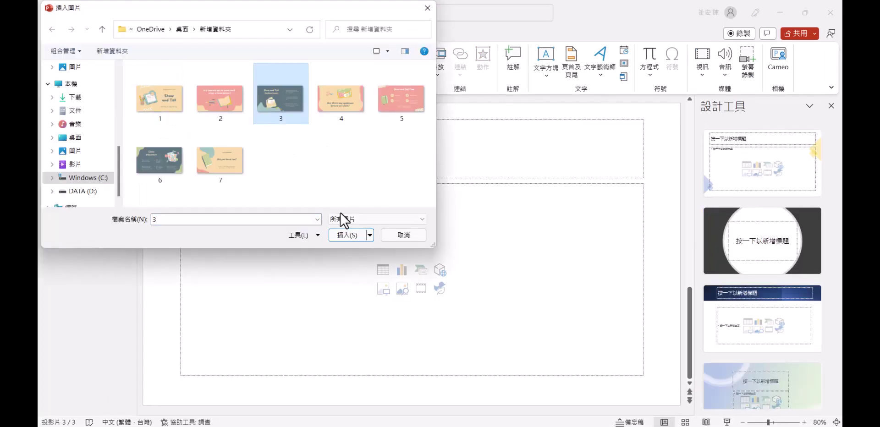
pyautogui.click(342, 215)
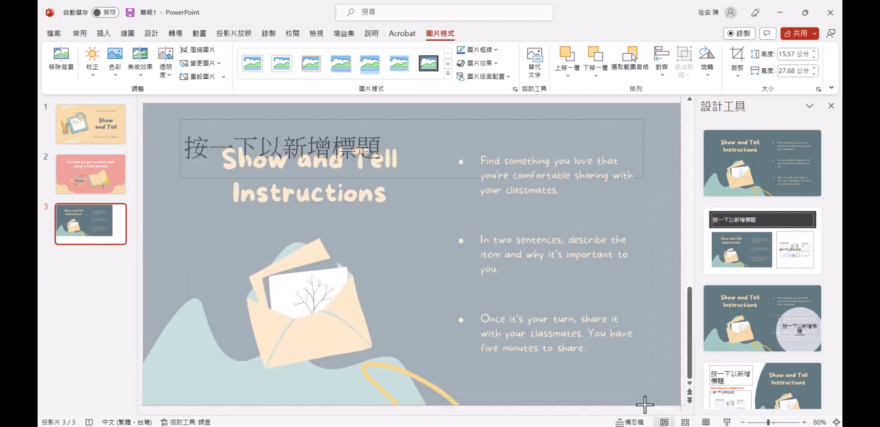
# Add slide 4 with Ctrl+M and insert image 4 onto it
pyautogui.click(104, 247)
pyautogui.hotkey('ctrl', 'm')
pyautogui.click(103, 33)
pyautogui.click(146, 69)
pyautogui.click(172, 108)
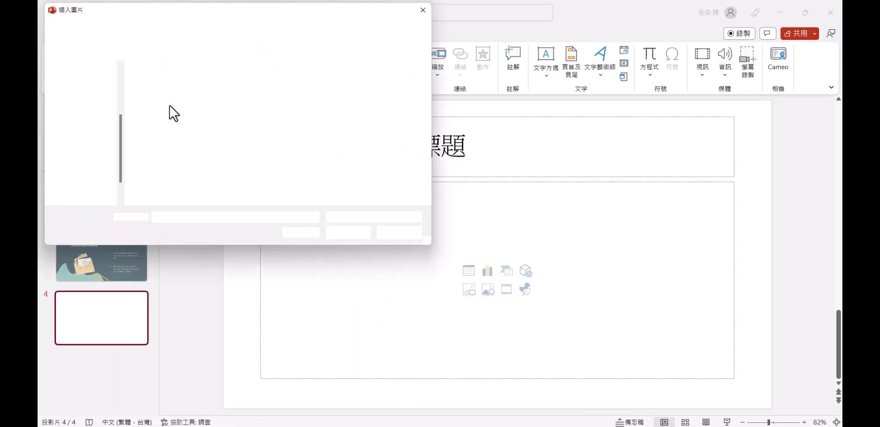
pyautogui.doubleClick(170, 112)
# Add slide 5 with the Show and Tell Time picture stretched to fill it
pyautogui.click(104, 284)
pyautogui.hotkey('ctrl', 'm')
pyautogui.click(103, 33)
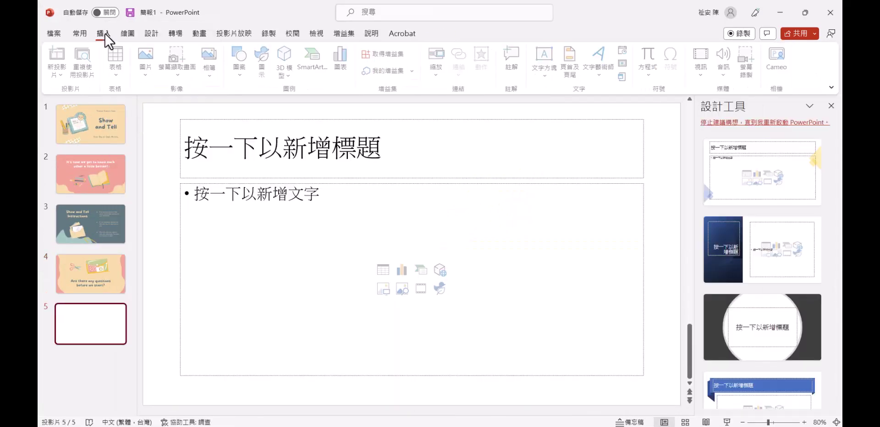
pyautogui.click(146, 69)
pyautogui.click(172, 107)
pyautogui.doubleClick(401, 94)
pyautogui.moveTo(197, 133); pyautogui.dragTo(187, 103)
pyautogui.moveTo(582, 355); pyautogui.dragTo(680, 405)
# Add slide 6 with the Class Discussion picture stretched to fill it
pyautogui.rightClick(118, 324)
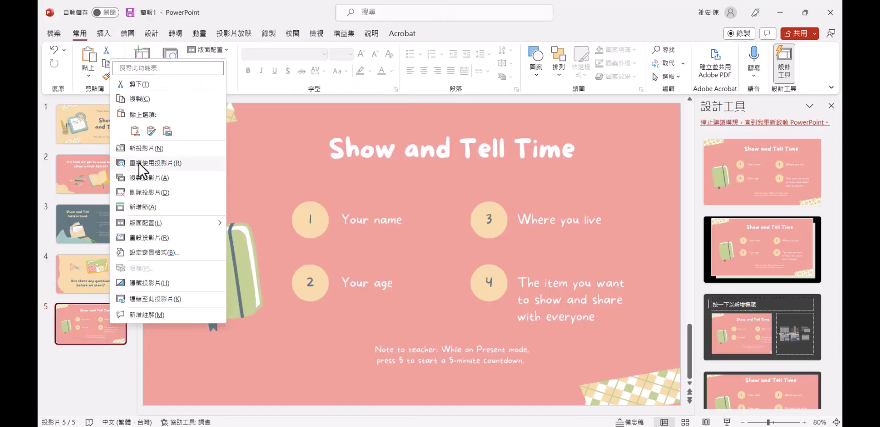
pyautogui.click(141, 172)
pyautogui.click(104, 33)
pyautogui.click(145, 69)
pyautogui.moveTo(340, 259); pyautogui.dragTo(241, 179)
pyautogui.moveTo(484, 296); pyautogui.dragTo(680, 406)
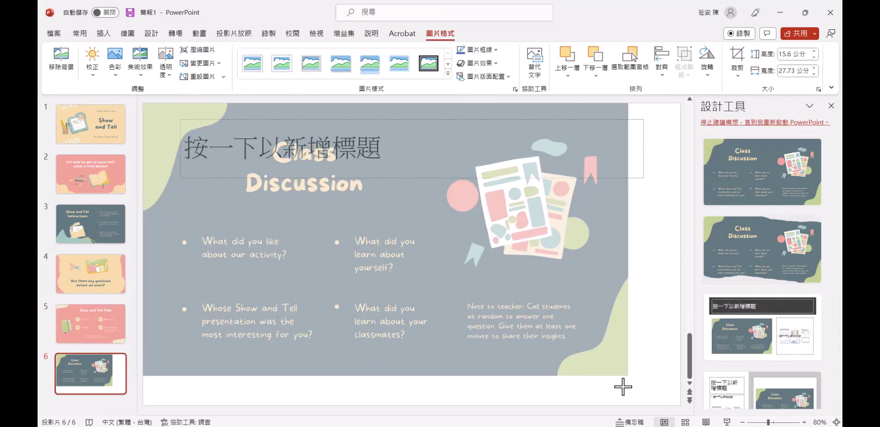
# Add slide 7 with the 'Did you have fun?' picture stretched to fill it
pyautogui.rightClick(92, 367)
pyautogui.click(142, 191)
pyautogui.click(104, 33)
pyautogui.click(145, 68)
pyautogui.click(169, 109)
pyautogui.click(232, 151)
pyautogui.click(359, 236)
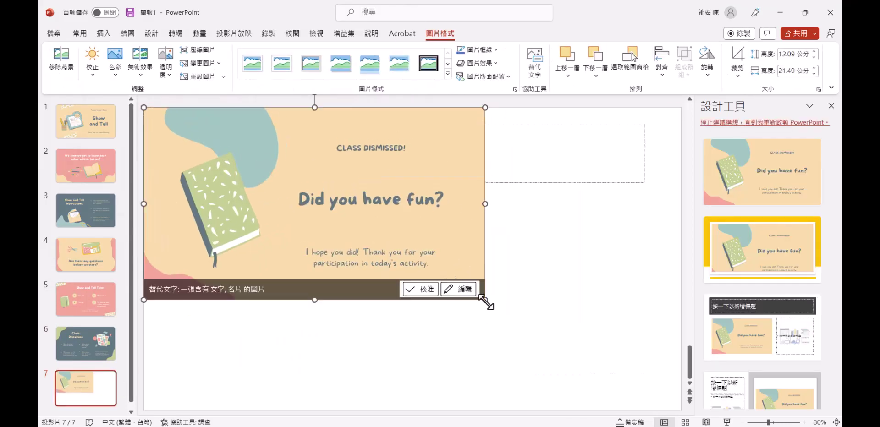
pyautogui.moveTo(489, 305); pyautogui.dragTo(681, 406)
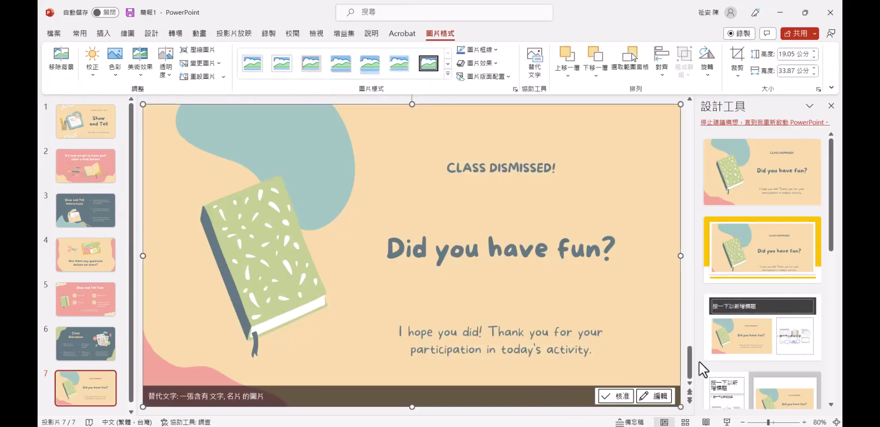